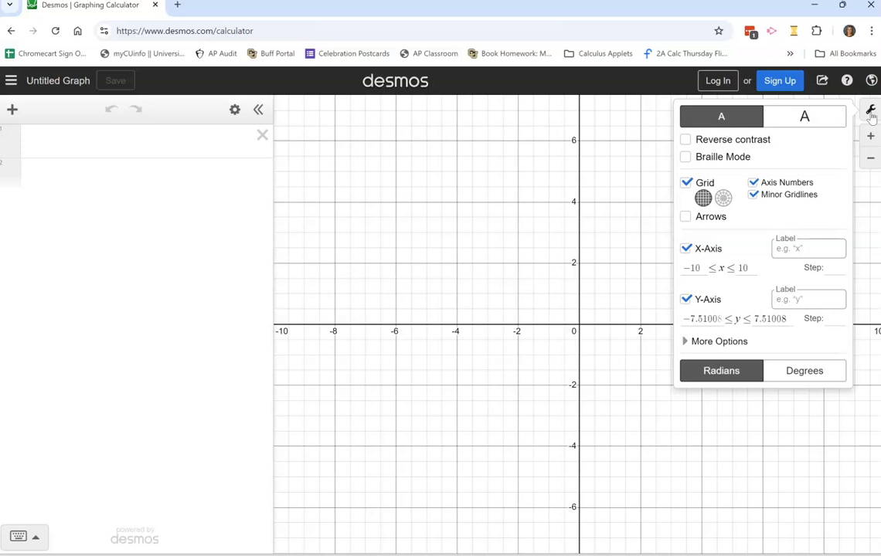
# Turn off the minor gridlines and set the step of both the x-axis and y-axis to 1
pyautogui.click(753, 195)
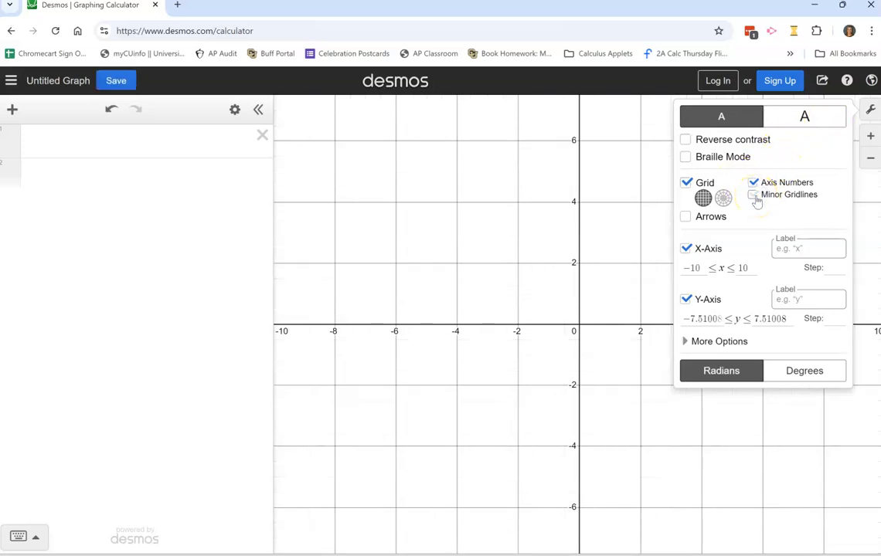
pyautogui.click(827, 273)
pyautogui.write('1')
pyautogui.click(829, 317)
pyautogui.write('1')
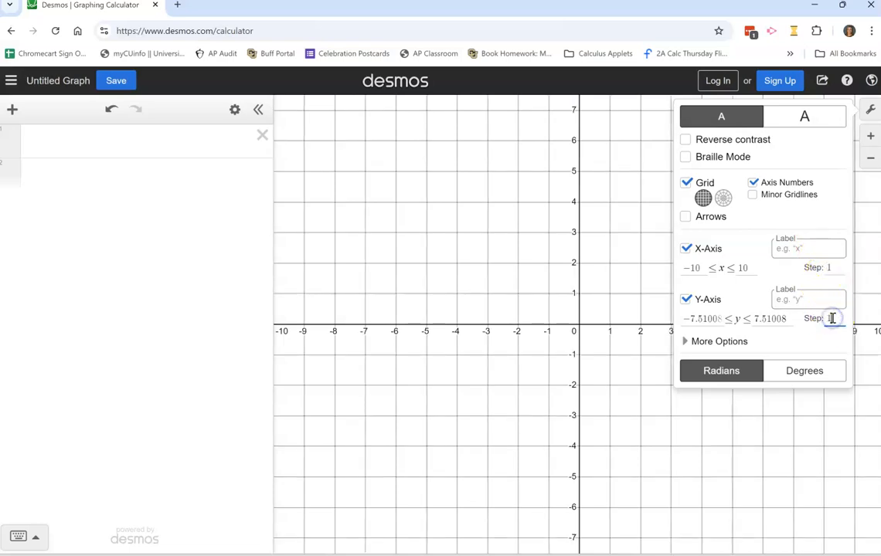
pyautogui.click(871, 111)
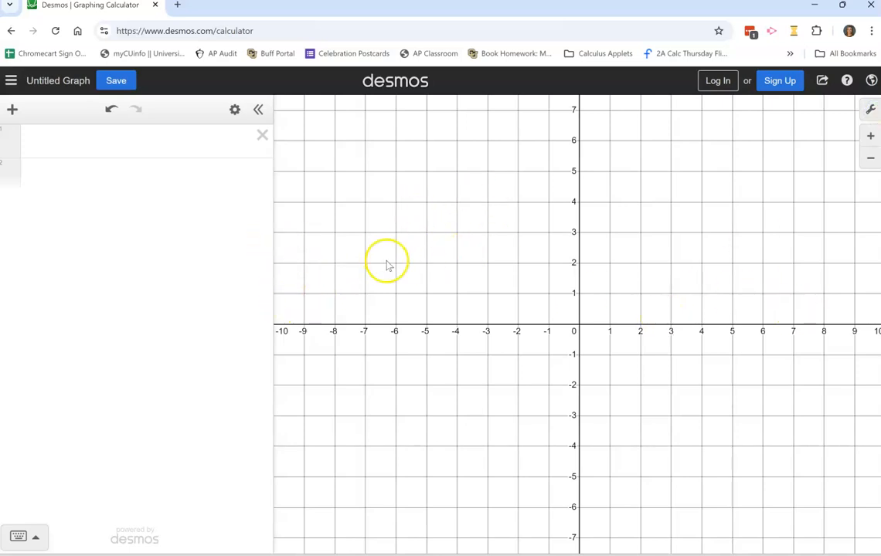
# Enter the equation y = 8x − 3 as the first expression
pyautogui.click(59, 139)
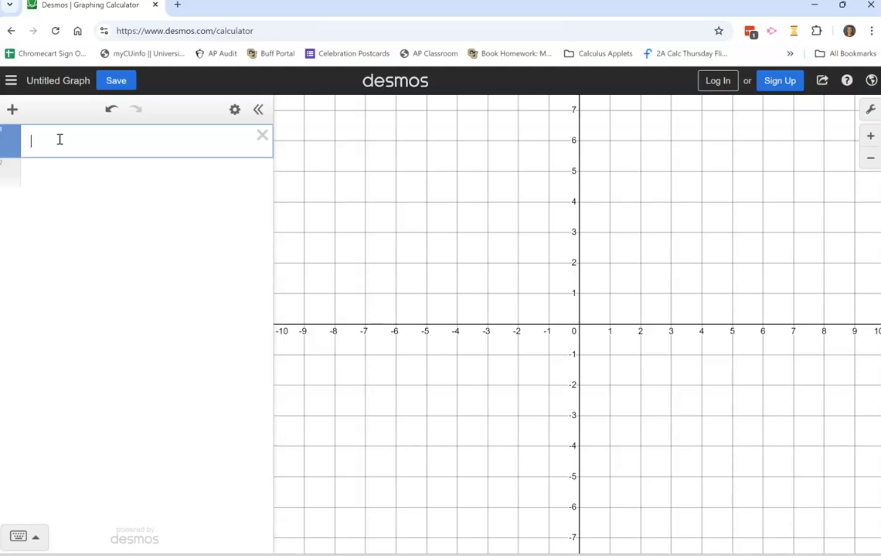
pyautogui.write('8')
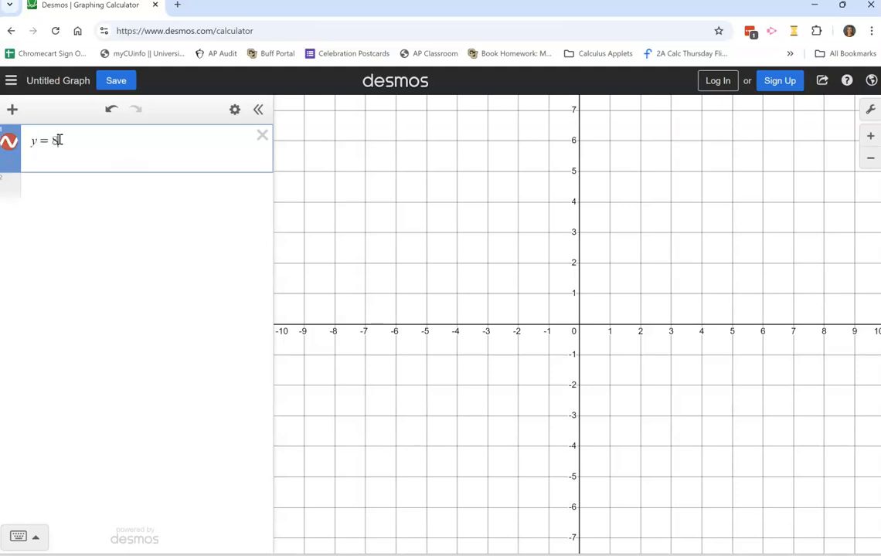
pyautogui.write('x-3')
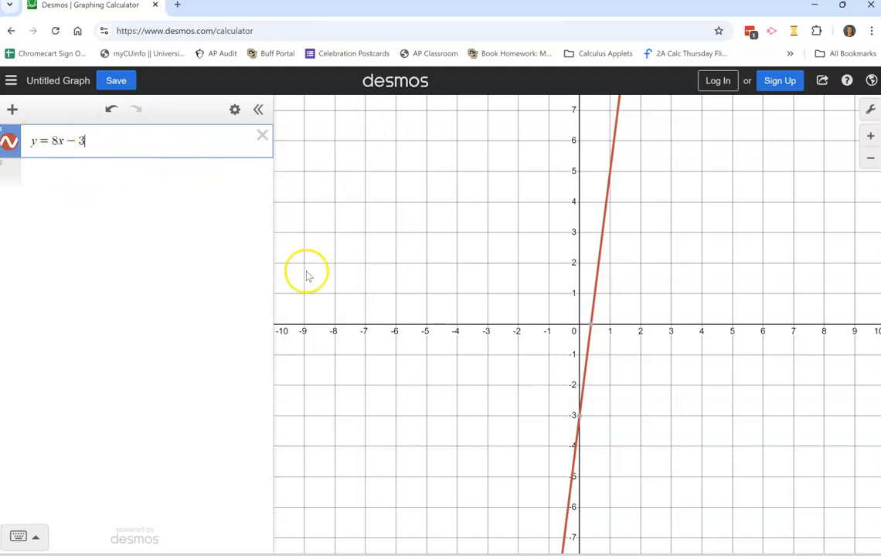
# Inspect the line's y-intercept and trace the line to its point at x = 1
pyautogui.click(580, 417)
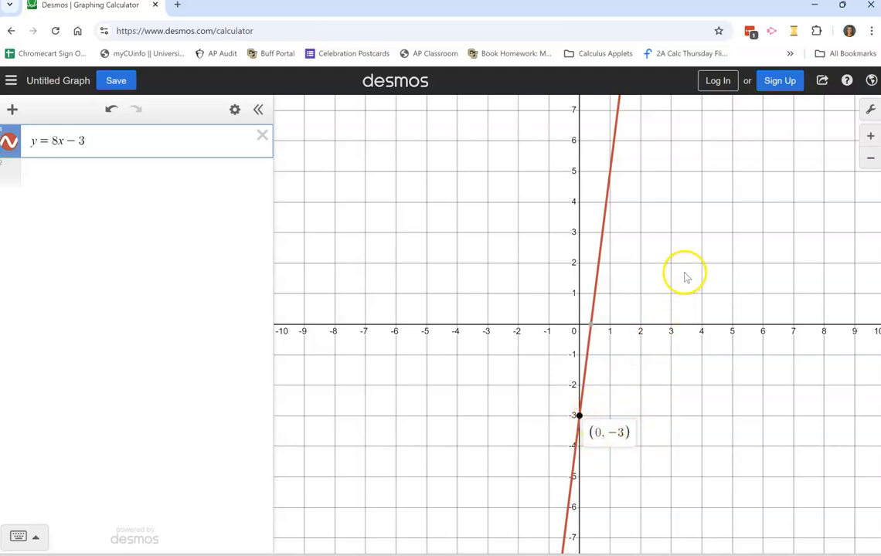
pyautogui.moveTo(661, 288); pyautogui.dragTo(594, 375)
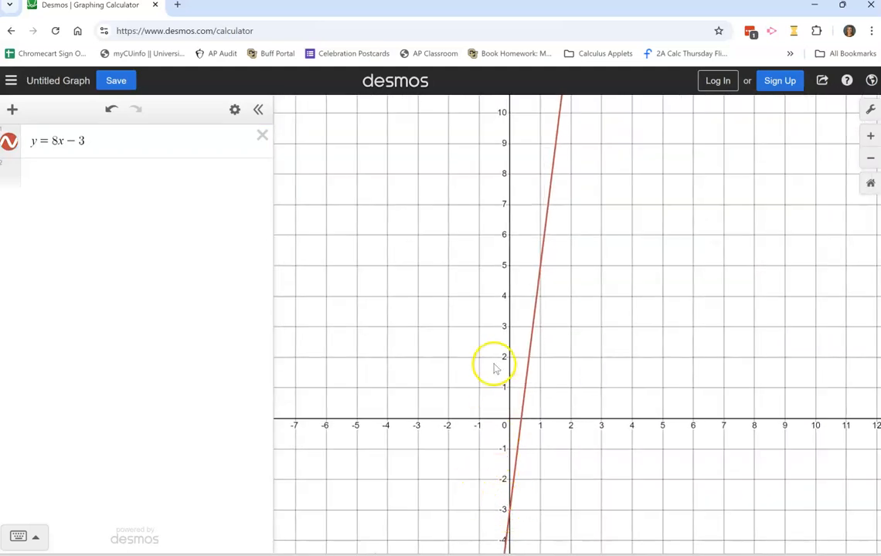
pyautogui.click(540, 265)
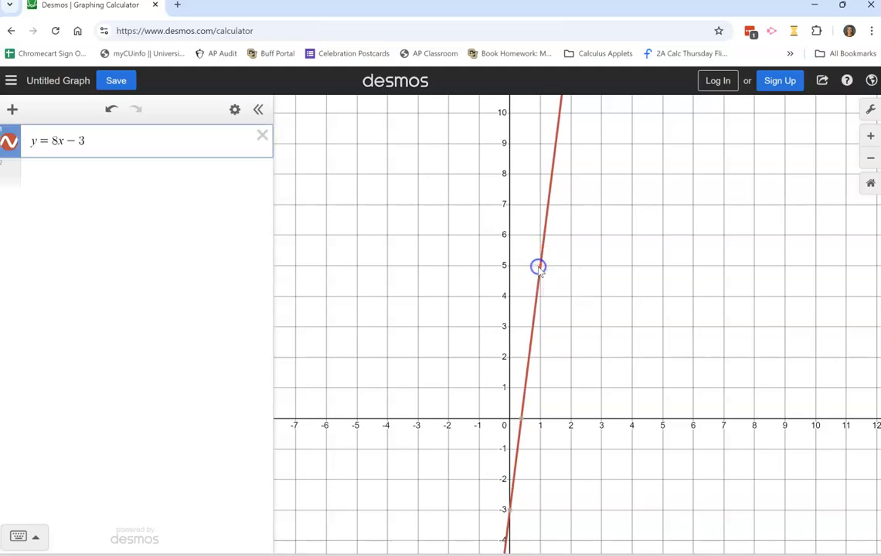
pyautogui.moveTo(541, 264); pyautogui.dragTo(541, 266)
pyautogui.click(540, 266)
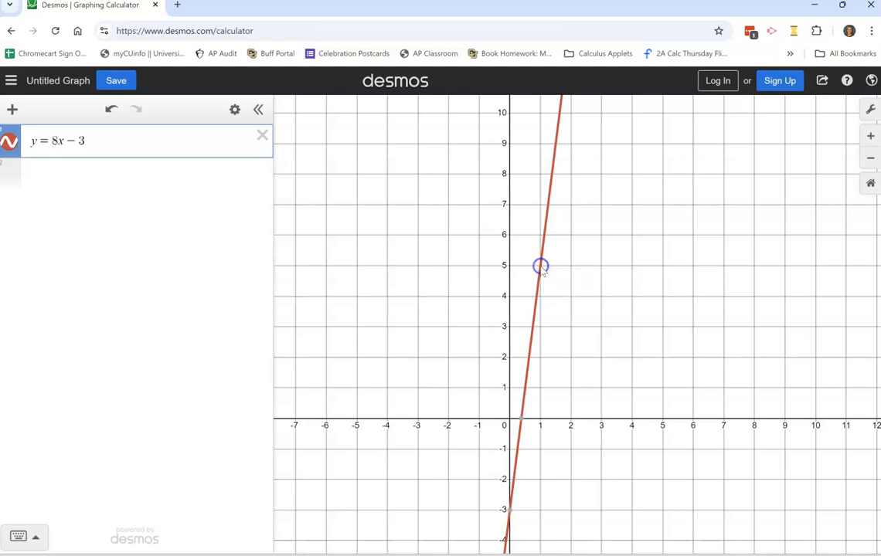
# Enter the same line in function notation, f(x) = 8x − 3, as the second expression
pyautogui.click(189, 178)
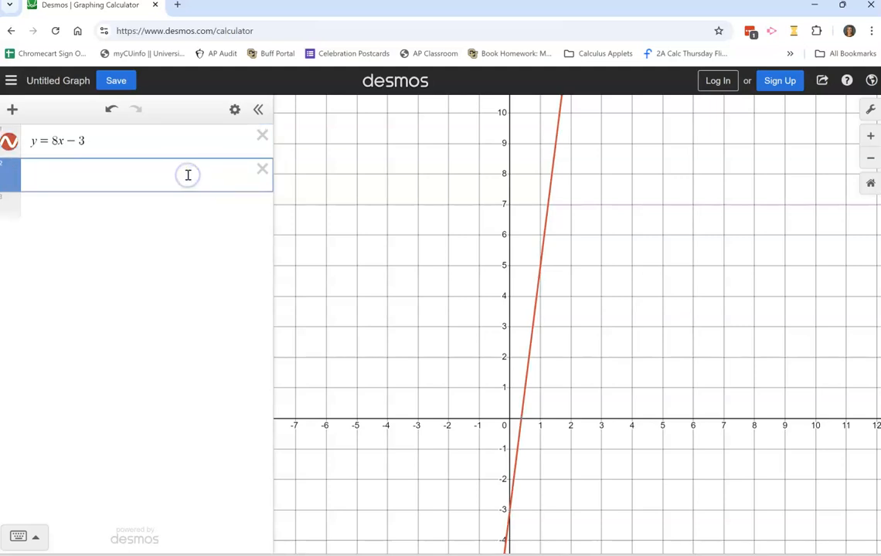
pyautogui.write('f(n)')
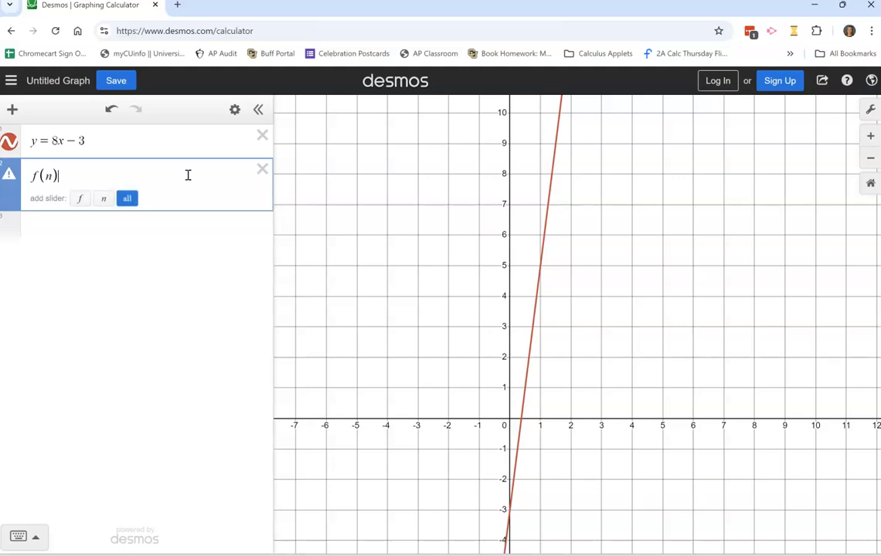
pyautogui.press('BackSpace')
pyautogui.press('BackSpace')
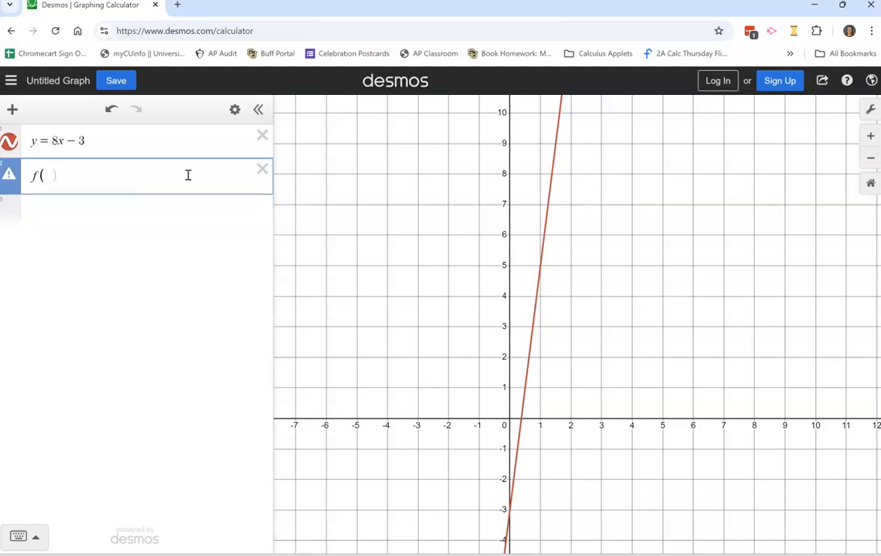
pyautogui.write('x)=8x')
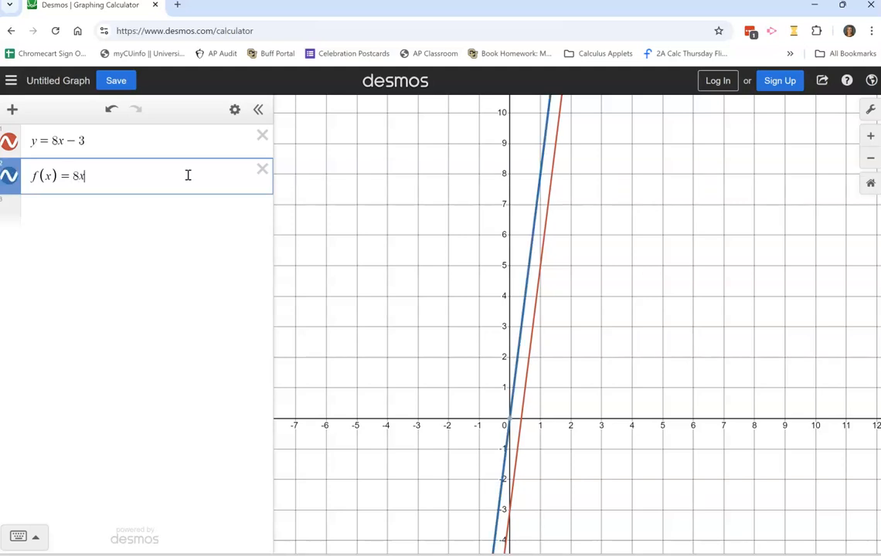
pyautogui.write('-3')
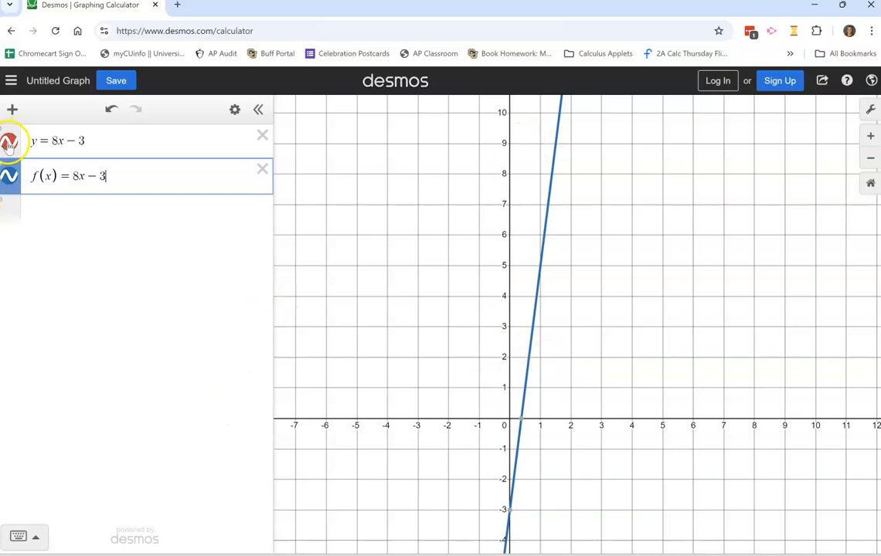
# Toggle the graph of f(x) = 8x − 3 off and on to compare it with the line y = 8x − 3
pyautogui.click(12, 176)
pyautogui.click(11, 176)
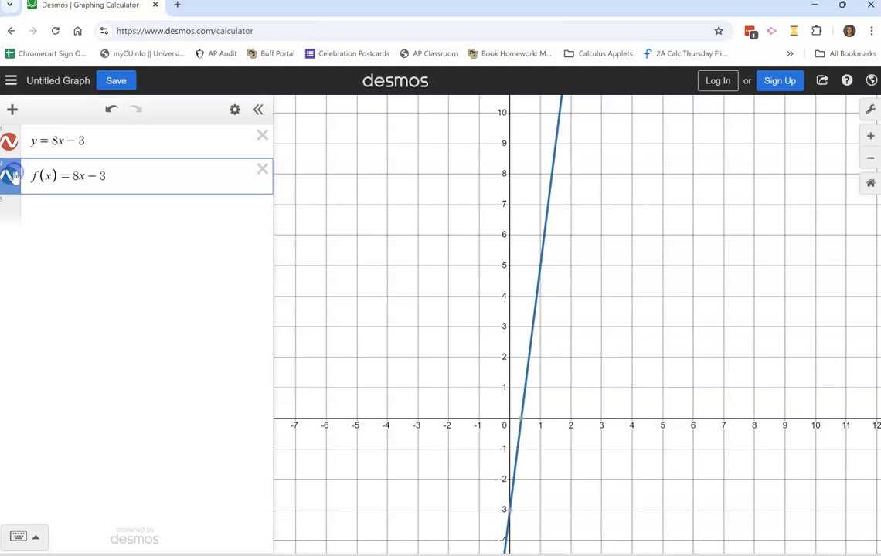
pyautogui.click(11, 176)
pyautogui.click(12, 176)
pyautogui.click(87, 139)
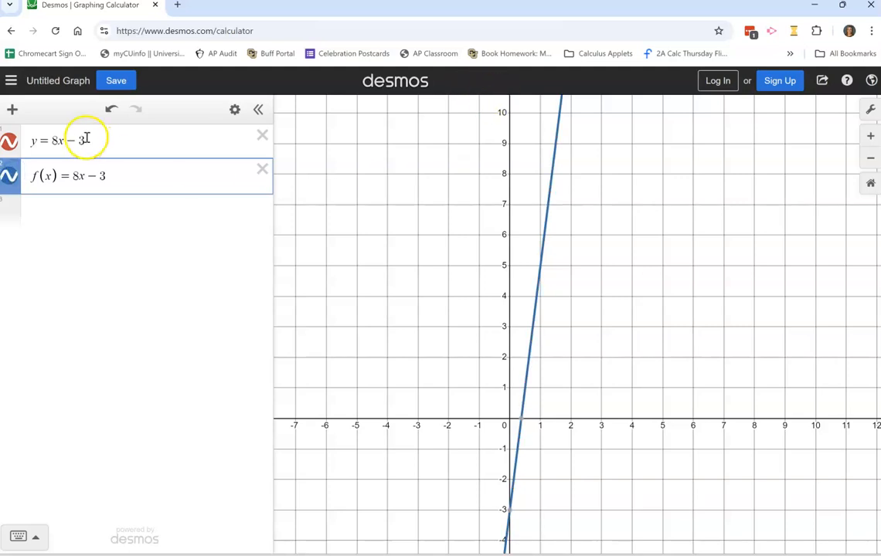
# Enter the line in point-slope form, f(x) = 5 + 8(x − 1), as the third expression
pyautogui.click(121, 223)
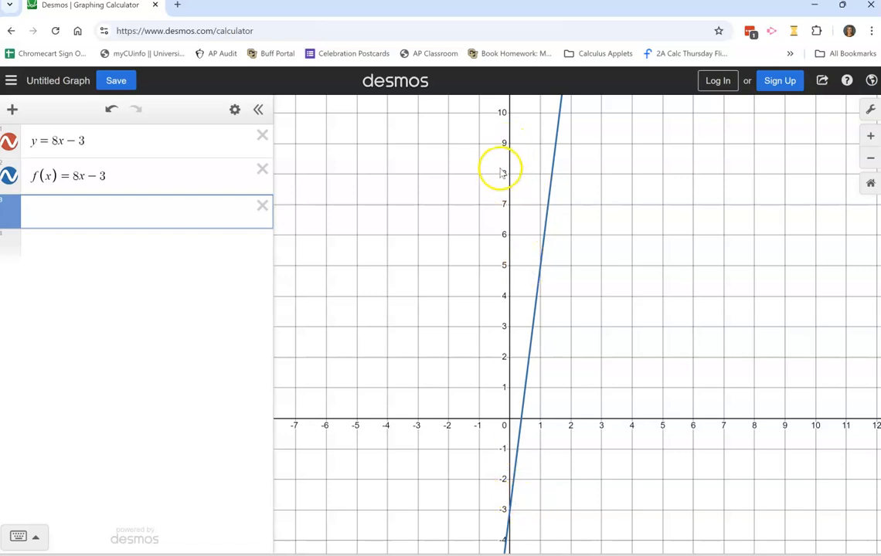
pyautogui.moveTo(541, 262); pyautogui.dragTo(541, 265)
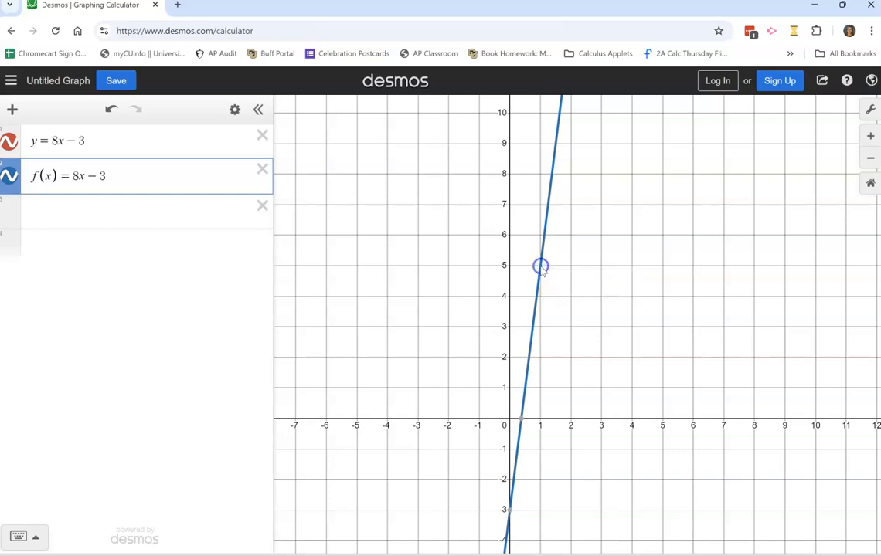
pyautogui.click(163, 210)
pyautogui.write('f(')
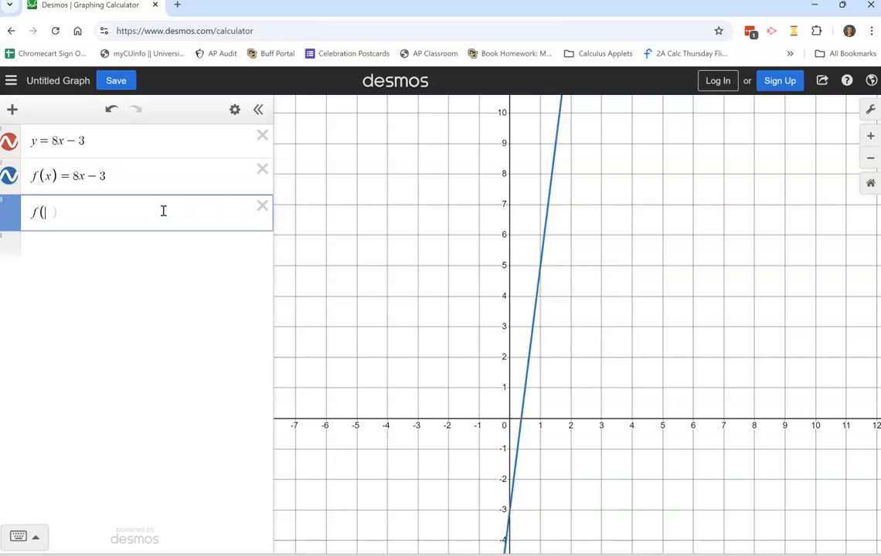
pyautogui.write('x) ')
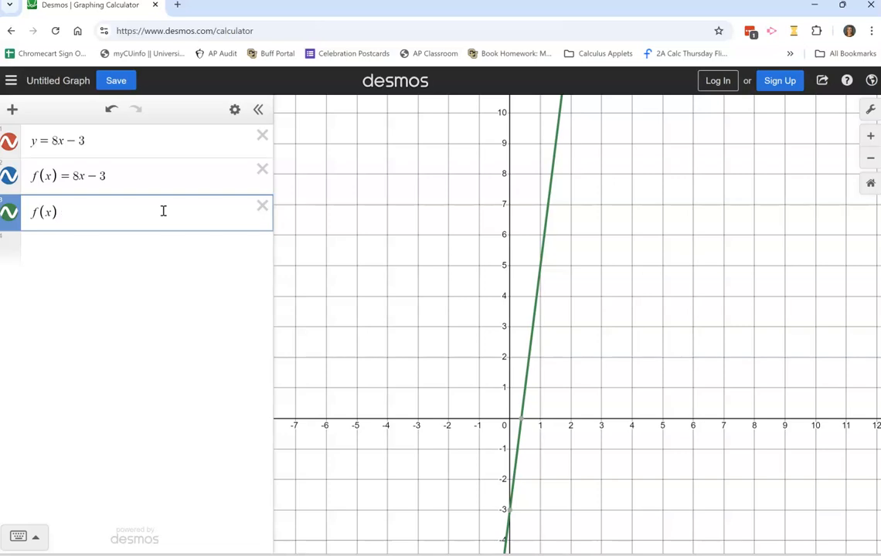
pyautogui.write('= 1')
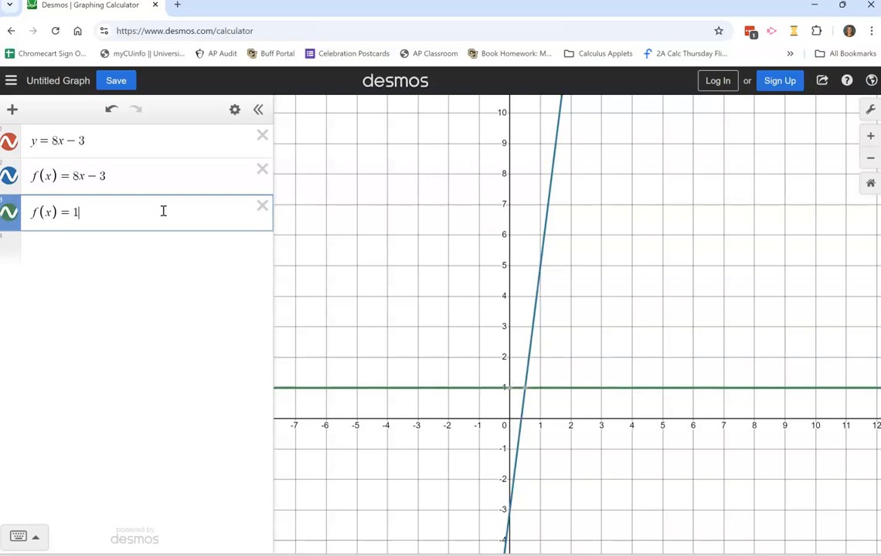
pyautogui.press('BackSpace')
pyautogui.write('5')
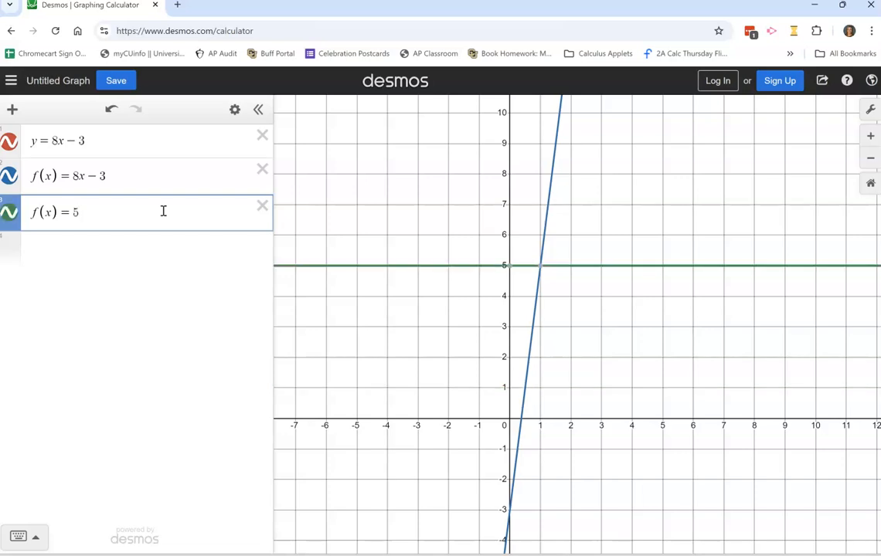
pyautogui.write('+')
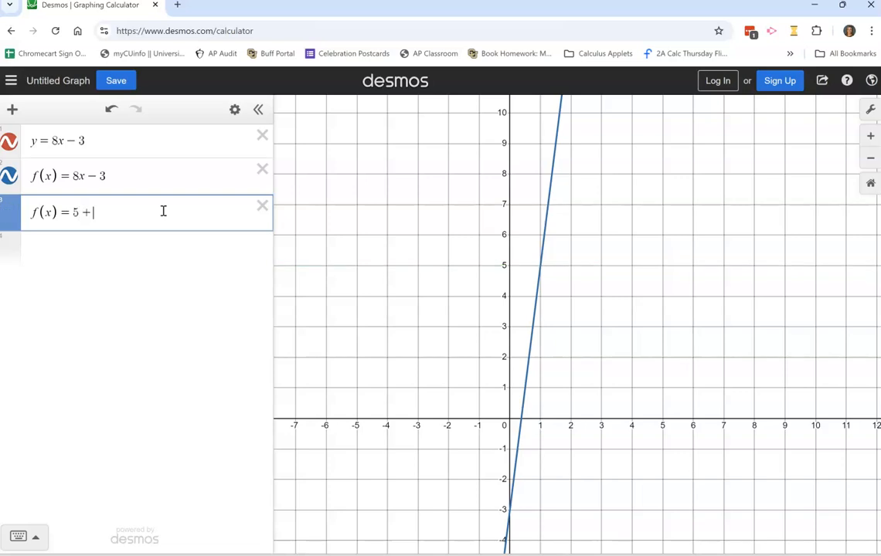
pyautogui.write('8(x-1')
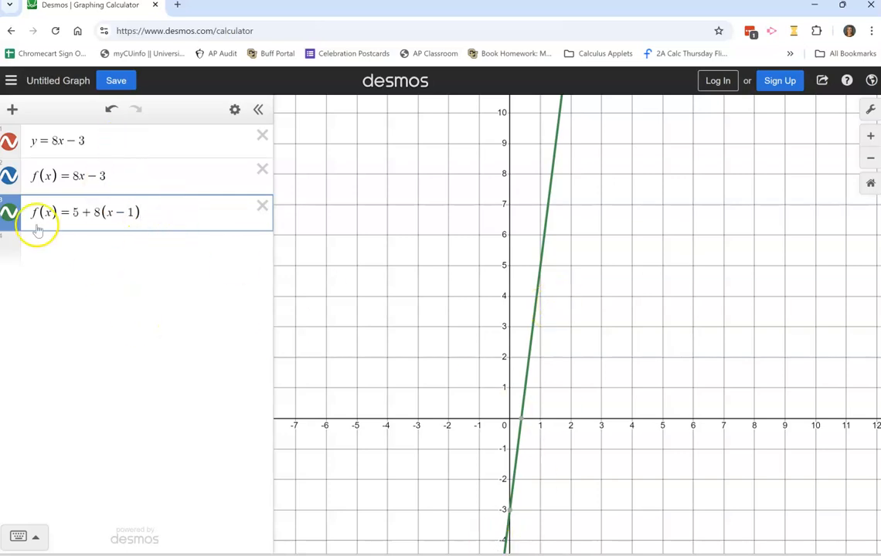
# Toggle the two f(x) graphs off and back on to compare all three lines
pyautogui.click(15, 215)
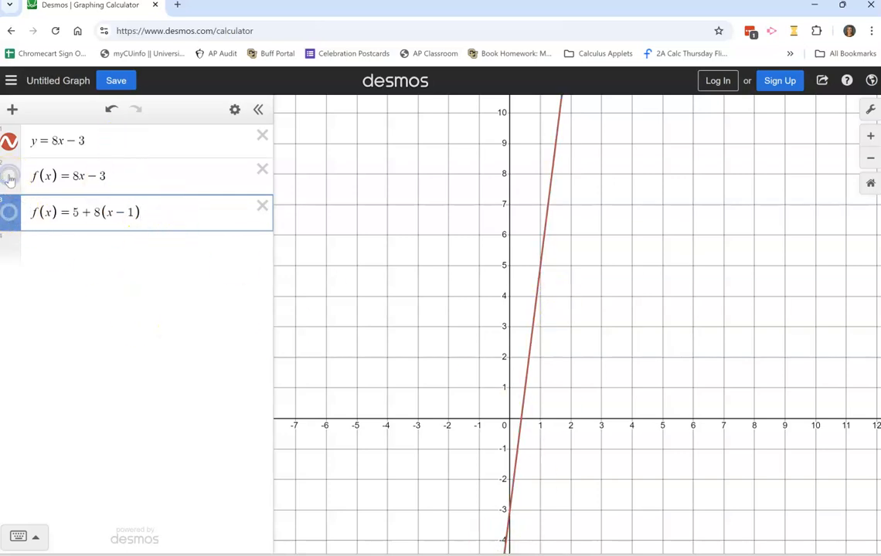
pyautogui.click(9, 213)
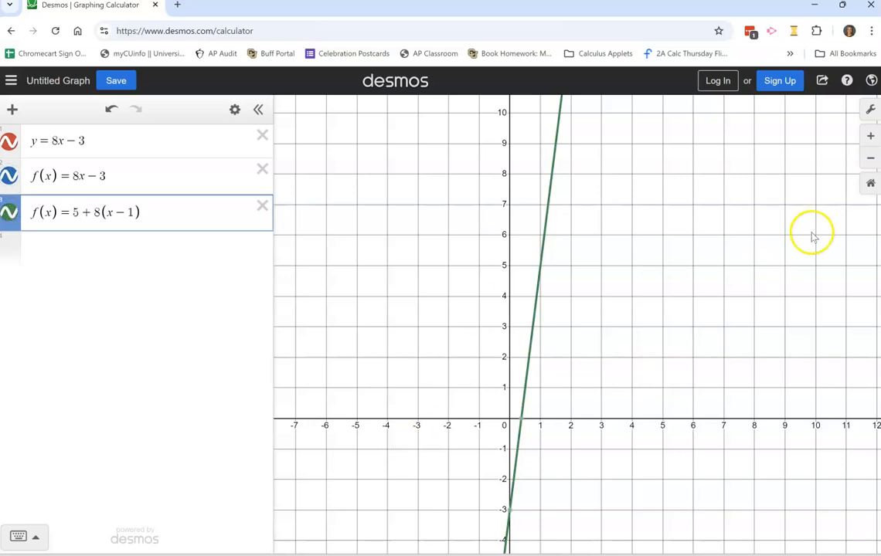
# Pan the graph and check the x-axis and y-axis ranges in the graph settings
pyautogui.click(734, 335)
pyautogui.moveTo(734, 335); pyautogui.dragTo(642, 326)
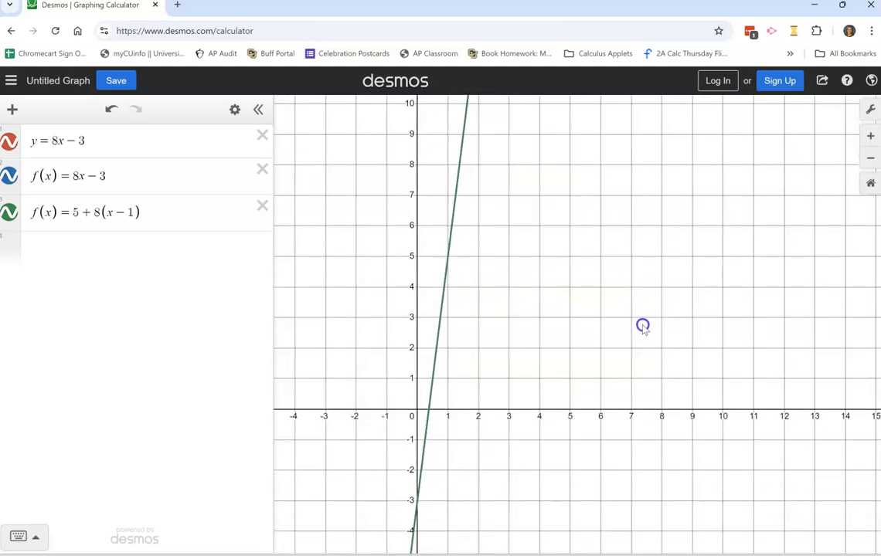
pyautogui.click(871, 110)
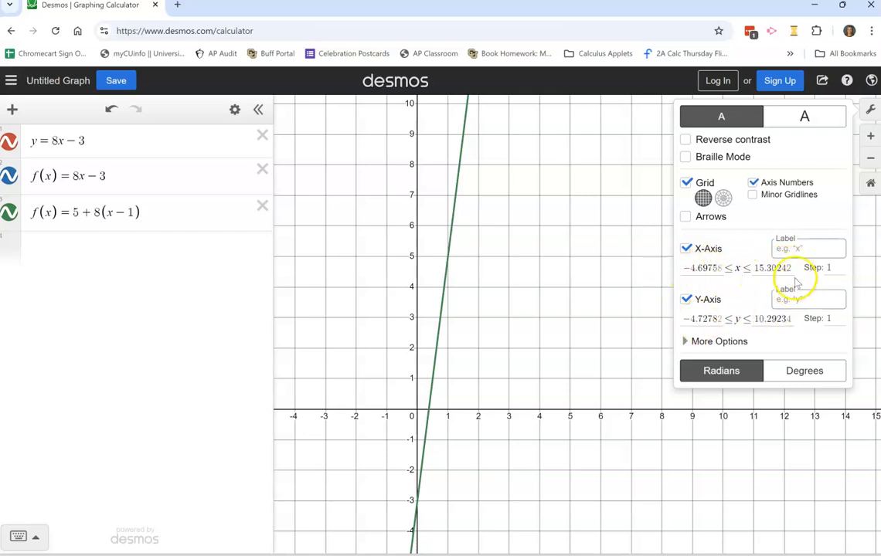
pyautogui.click(870, 112)
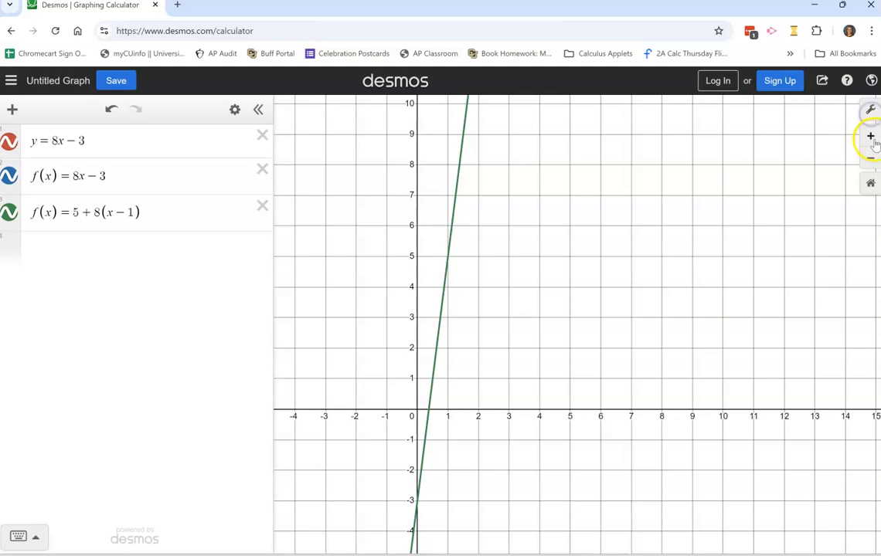
# Zoom the graph in and far out to view the line at different scales, and restore the default viewport
pyautogui.click(870, 136)
pyautogui.click(870, 136)
pyautogui.click(871, 159)
pyautogui.click(870, 158)
pyautogui.click(870, 158)
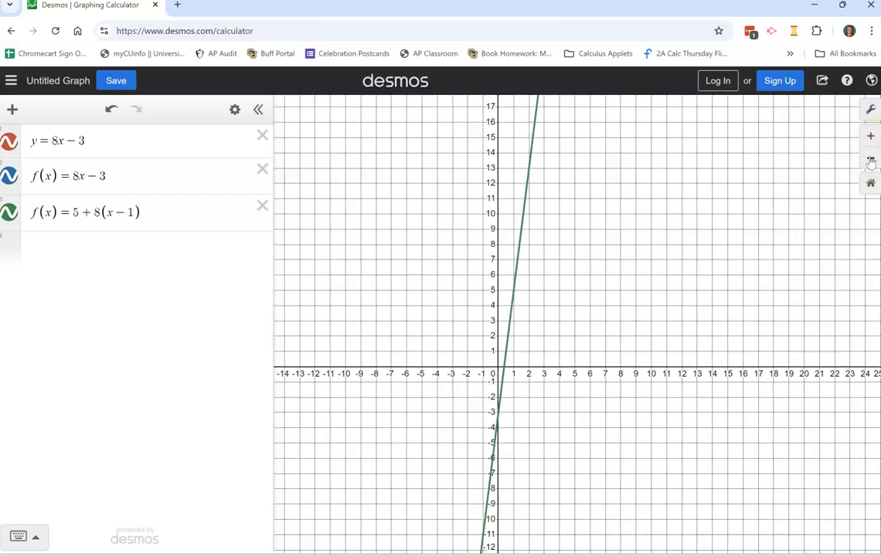
pyautogui.click(871, 158)
pyautogui.click(870, 158)
pyautogui.click(870, 158)
pyautogui.click(870, 158)
pyautogui.click(871, 158)
pyautogui.click(870, 159)
pyautogui.click(870, 158)
pyautogui.click(870, 158)
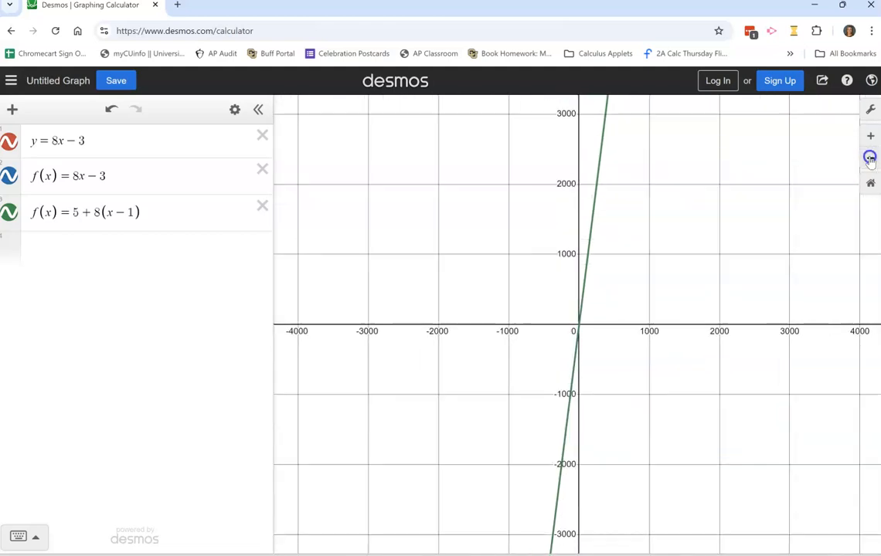
pyautogui.click(870, 159)
pyautogui.click(871, 159)
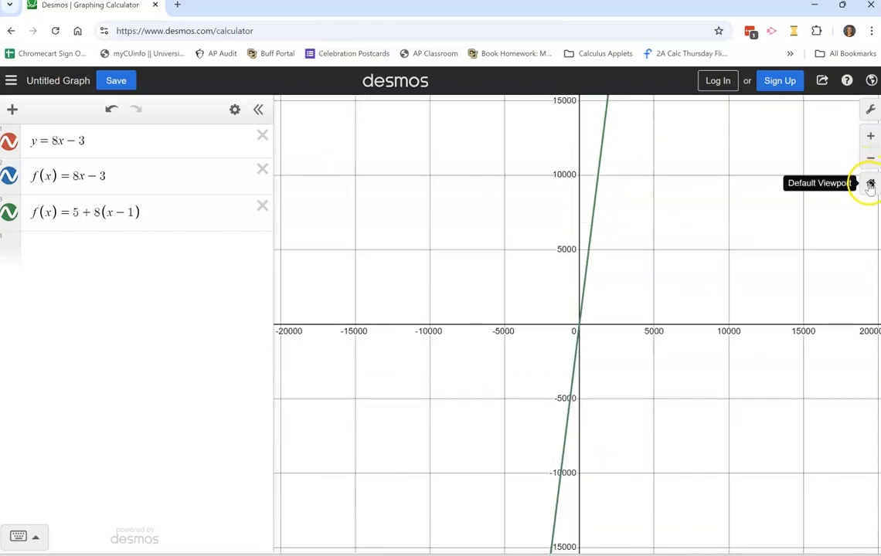
pyautogui.click(869, 184)
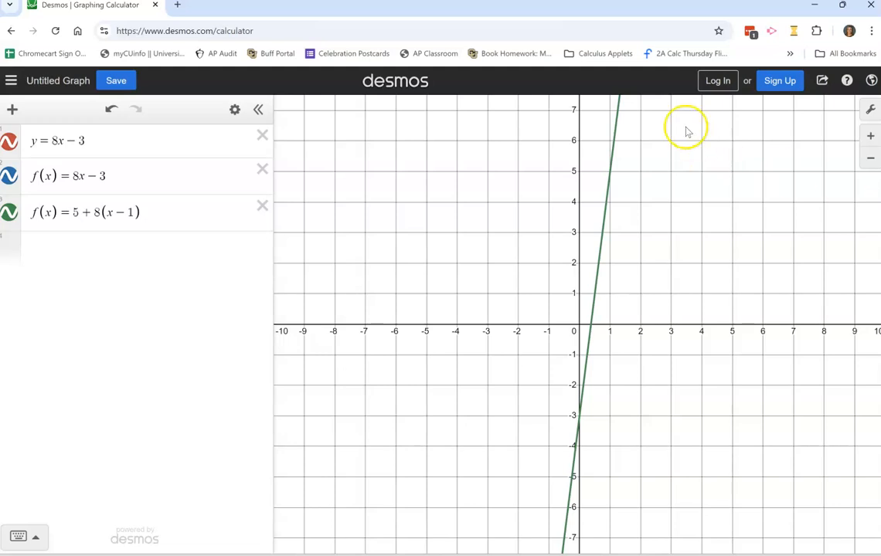
# Hide the graphs of all three line expressions, y = 8x − 3, f(x) = 8x − 3 and f(x) = 5 + 8(x − 1)
pyautogui.click(9, 142)
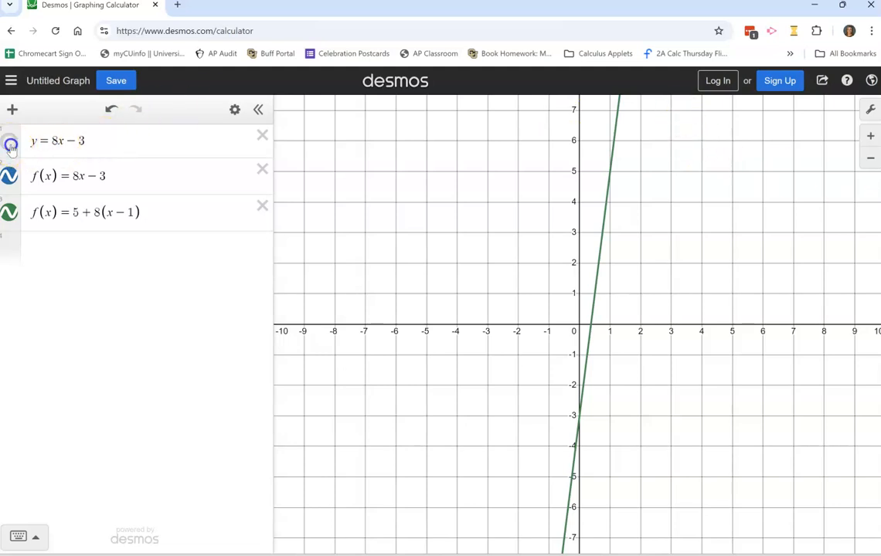
pyautogui.click(9, 176)
pyautogui.click(10, 212)
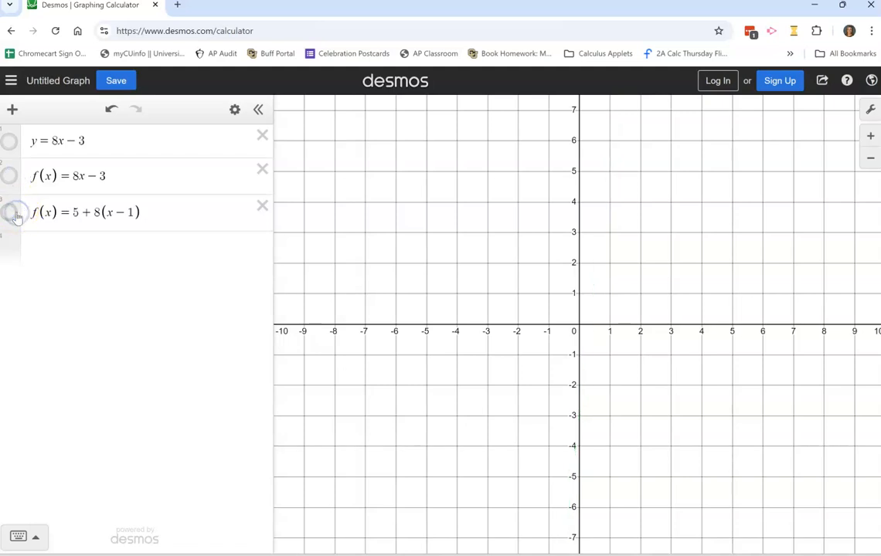
# Enter the exponential function f(n) = 4(2)^n as the fourth expression
pyautogui.click(70, 253)
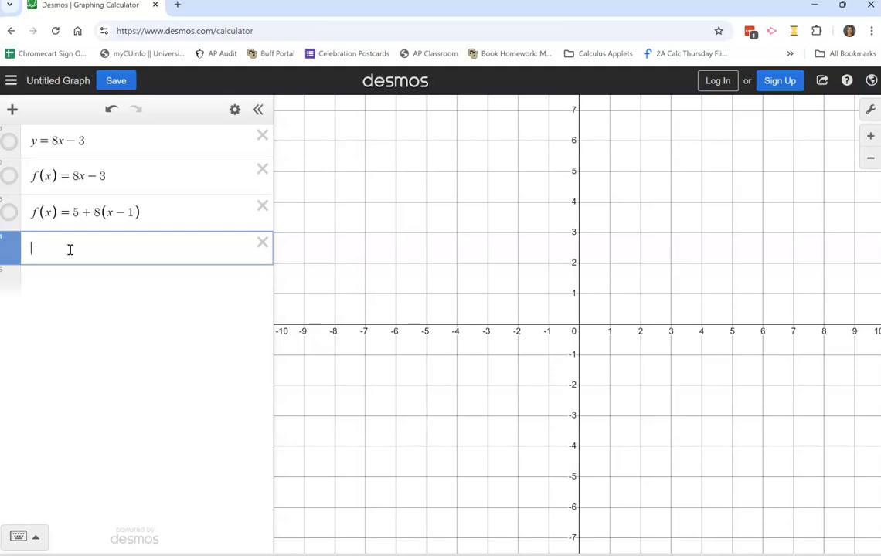
pyautogui.write('f(')
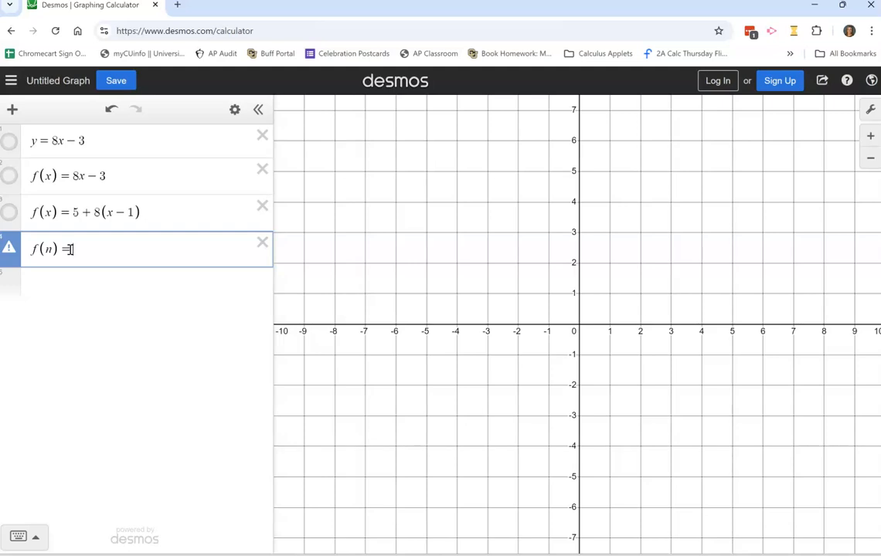
pyautogui.write('n)=4')
pyautogui.write('(')
pyautogui.write('2)')
pyautogui.write('^')
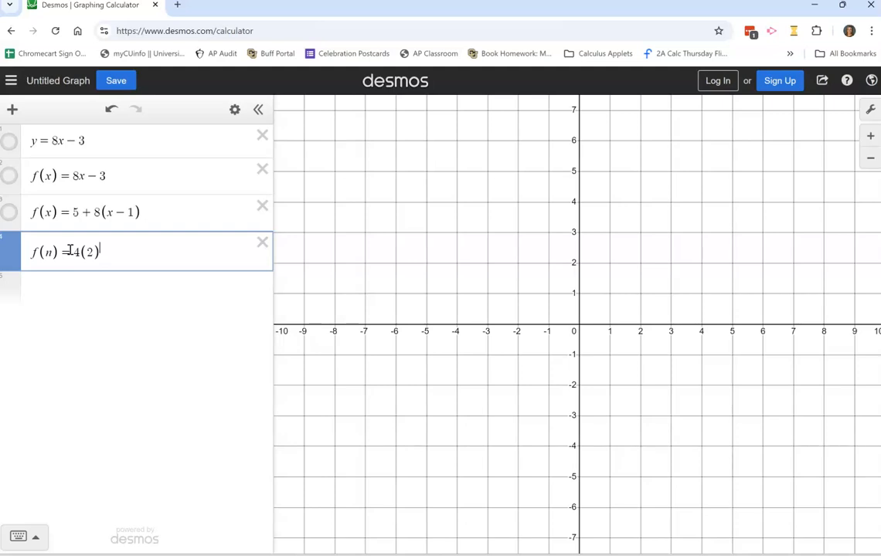
pyautogui.write('n')
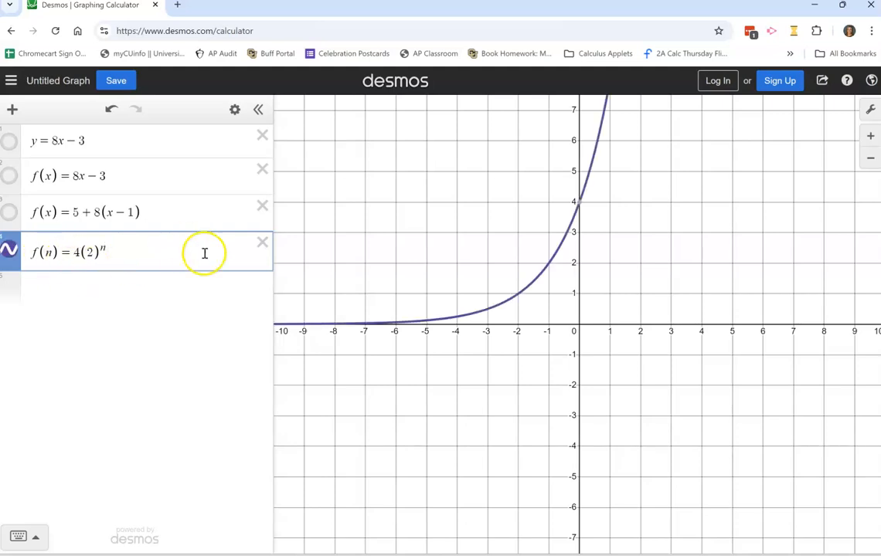
# Pan and zoom the graph out and in to examine the exponential curve at different scales
pyautogui.moveTo(690, 222); pyautogui.dragTo(684, 360)
pyautogui.click(870, 158)
pyautogui.click(870, 157)
pyautogui.click(870, 157)
pyautogui.click(869, 157)
pyautogui.click(870, 157)
pyautogui.click(870, 158)
pyautogui.click(871, 137)
pyautogui.click(870, 138)
pyautogui.click(871, 137)
pyautogui.click(871, 138)
pyautogui.click(871, 138)
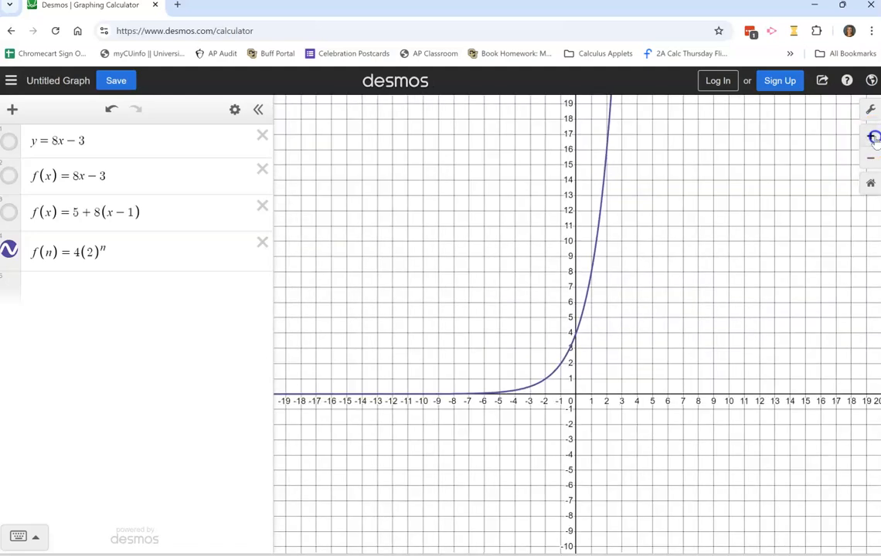
pyautogui.click(871, 137)
pyautogui.click(871, 137)
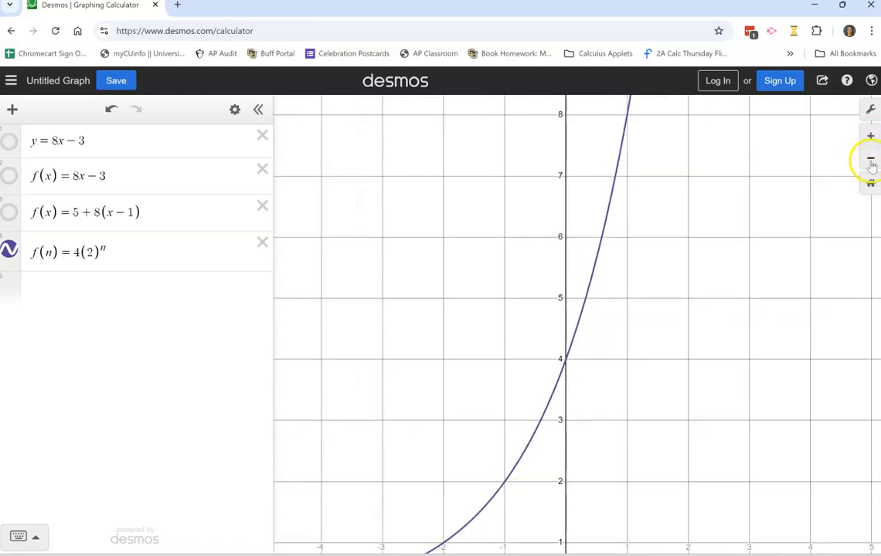
pyautogui.click(870, 159)
pyautogui.click(869, 159)
pyautogui.click(870, 159)
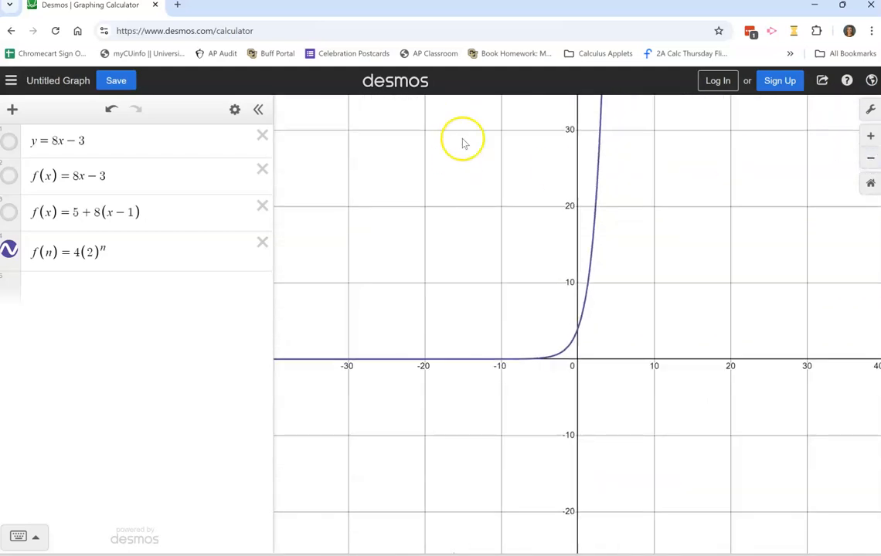
# Enter the same exponential in equation form, y = 4(2)^x, as the fifth expression
pyautogui.click(139, 293)
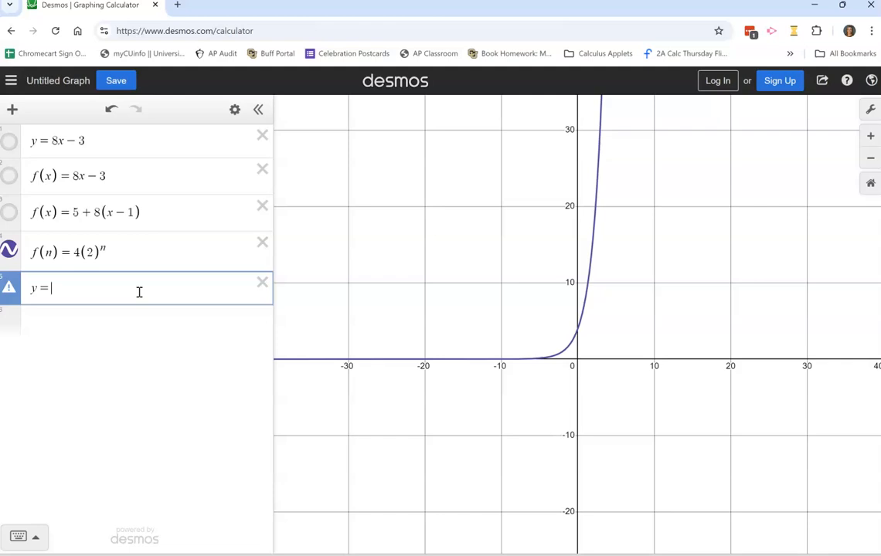
pyautogui.write('4')
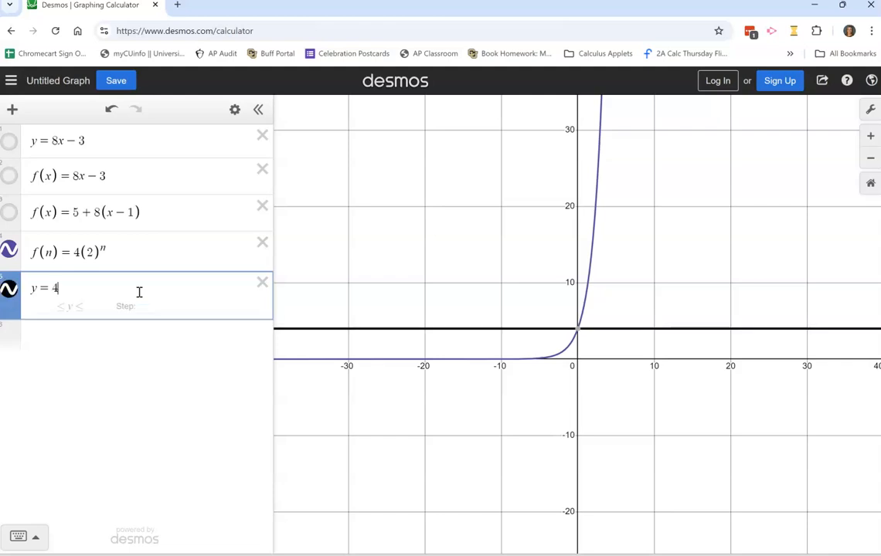
pyautogui.write('(2)')
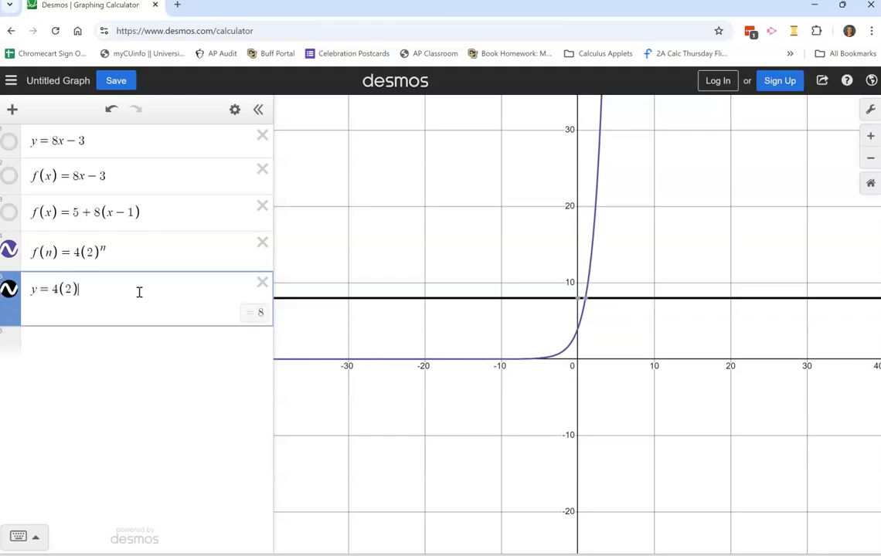
pyautogui.write('^x')
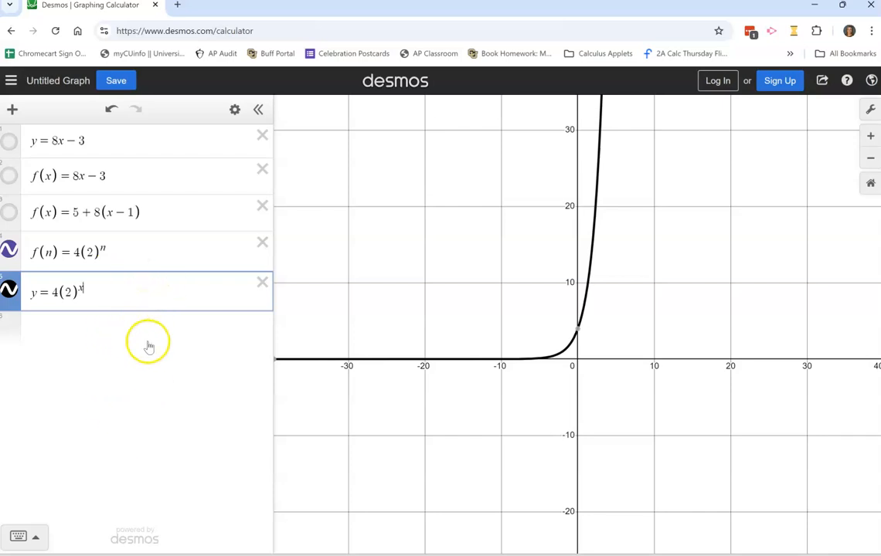
# Enter y = 3(5)^x as the sixth expression using the on-screen math keypad, and compare its curve with y = 4(2)^x
pyautogui.click(37, 540)
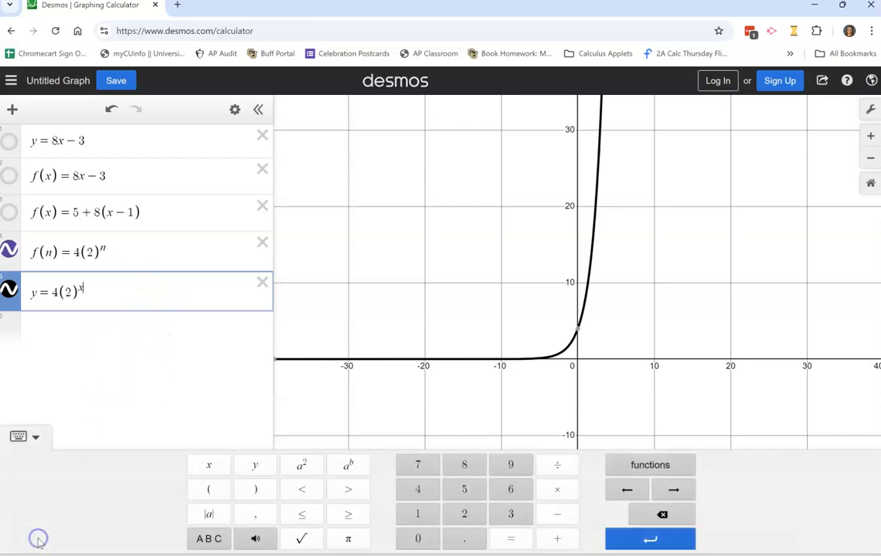
pyautogui.click(171, 328)
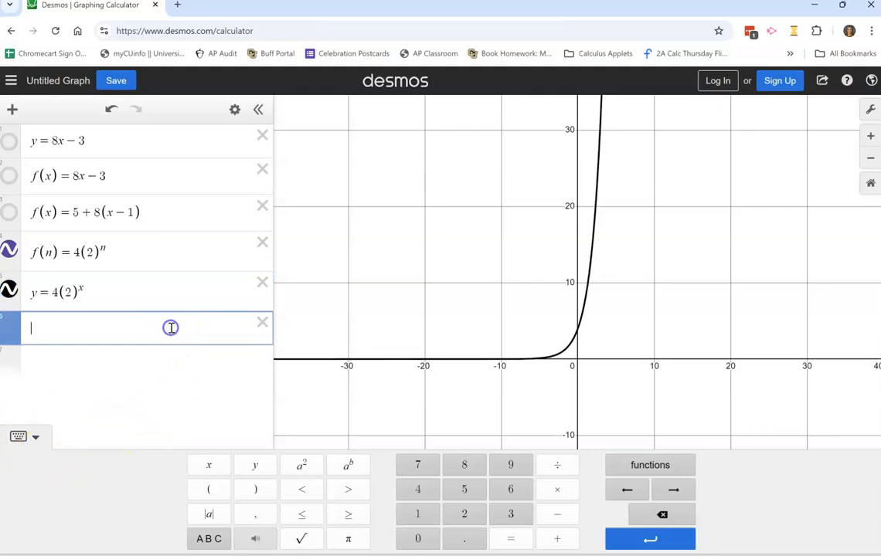
pyautogui.click(257, 468)
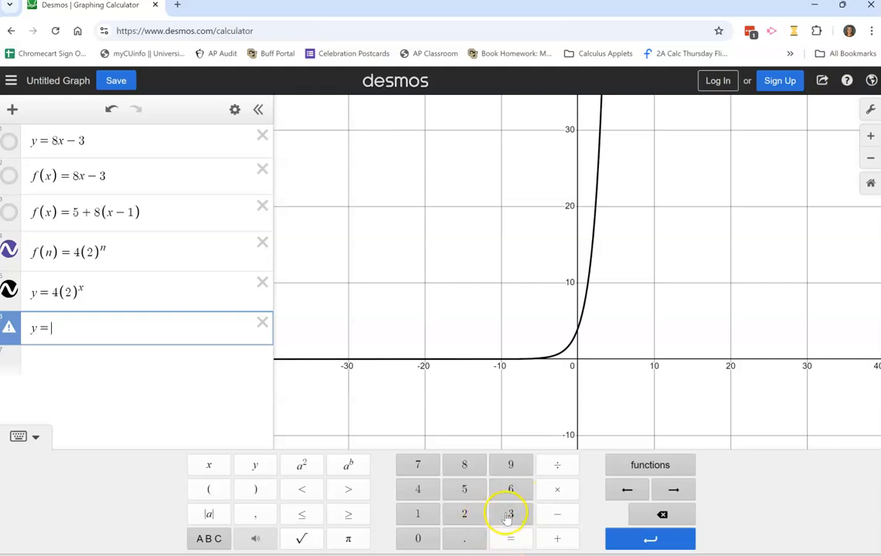
pyautogui.click(507, 514)
pyautogui.click(207, 490)
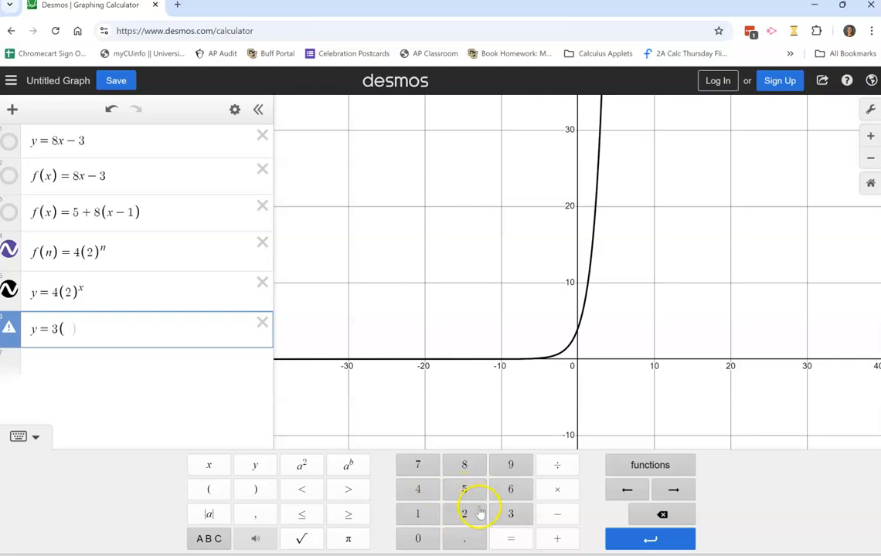
pyautogui.click(461, 489)
pyautogui.click(255, 490)
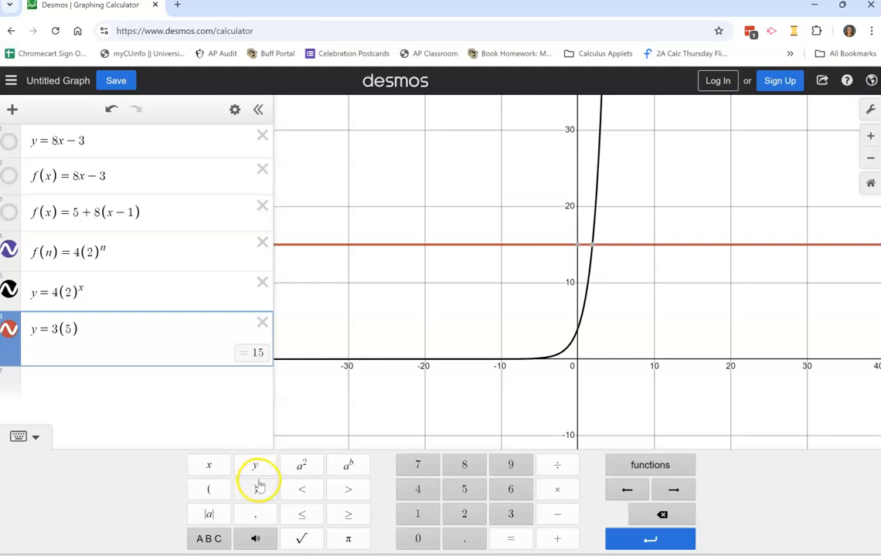
pyautogui.click(358, 468)
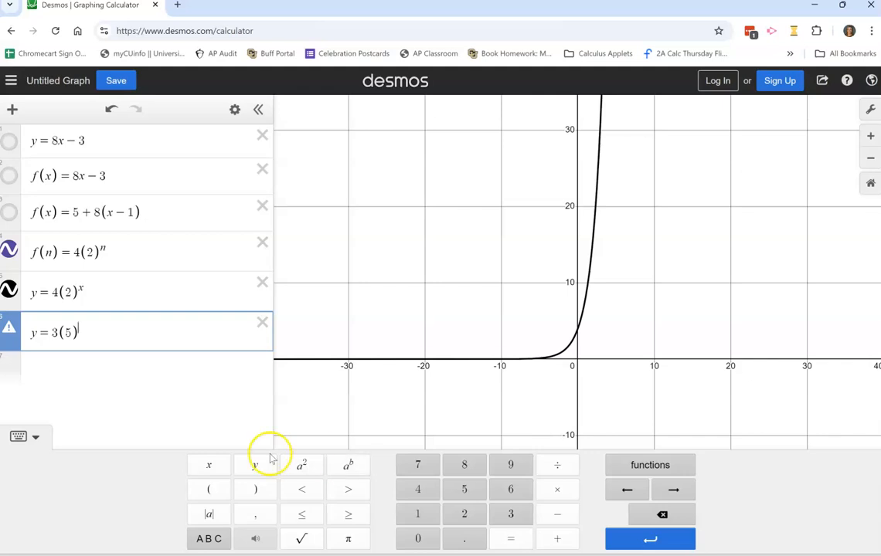
pyautogui.click(210, 464)
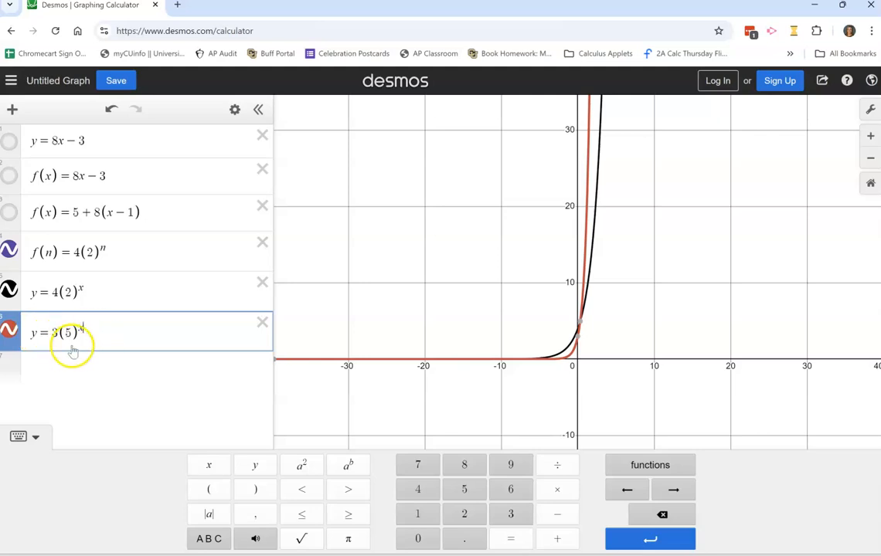
pyautogui.moveTo(677, 205); pyautogui.dragTo(587, 262)
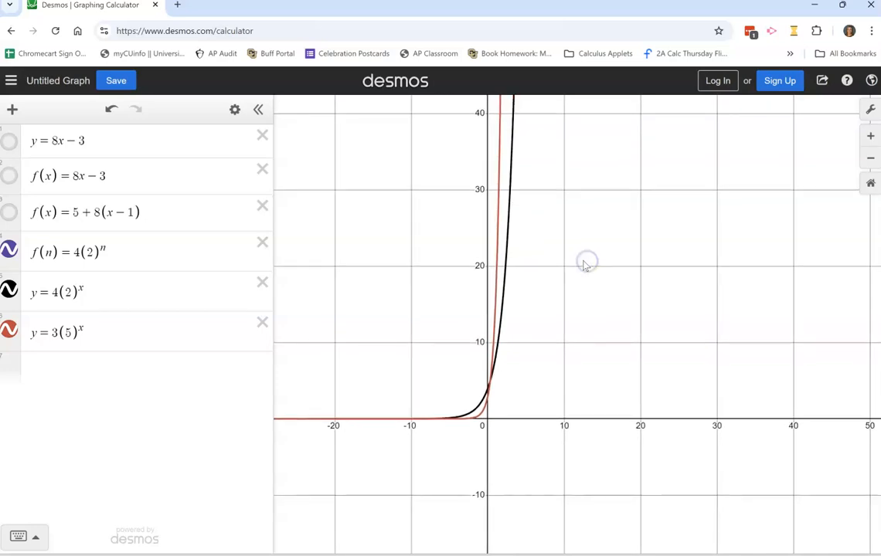
pyautogui.moveTo(551, 361); pyautogui.dragTo(610, 265)
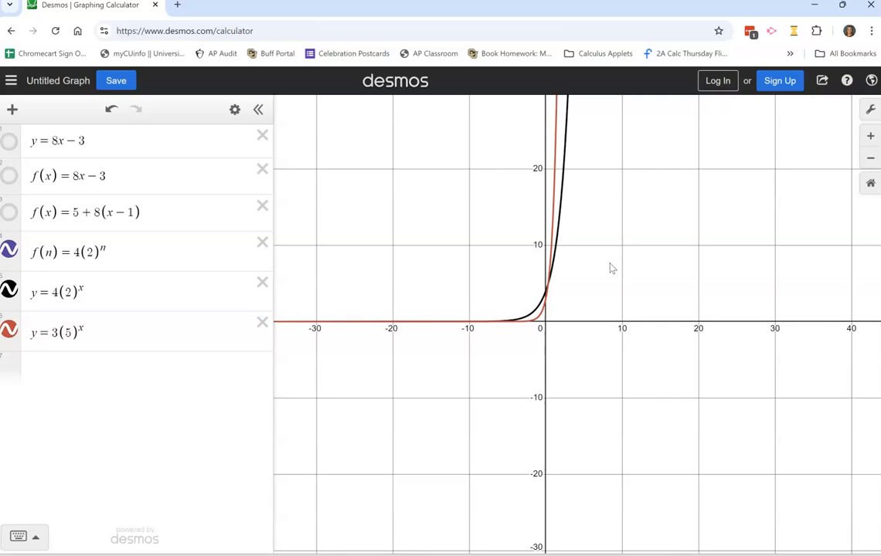